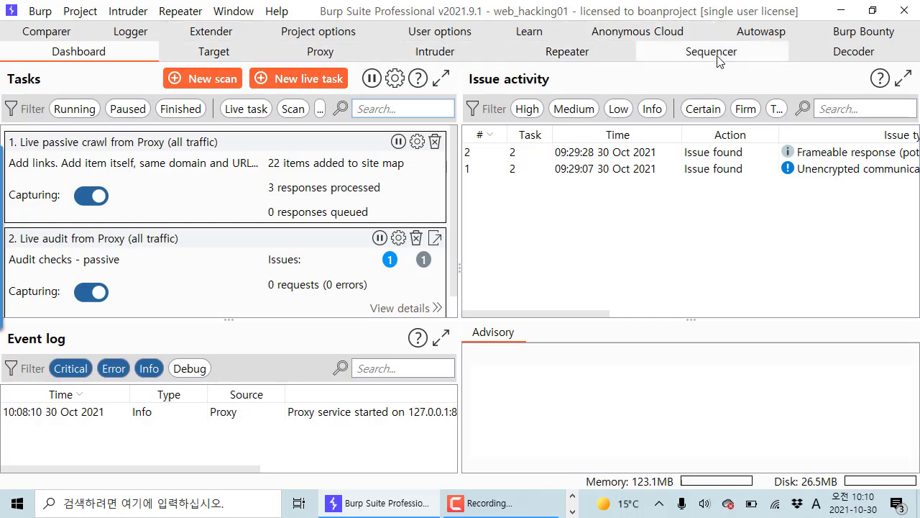
Step: Open the target site map, select the host, and look over the restore-defaults choices in the project options
{"action": "left_click", "coordinate": [216, 54]}
{"action": "double_click", "coordinate": [48, 122]}
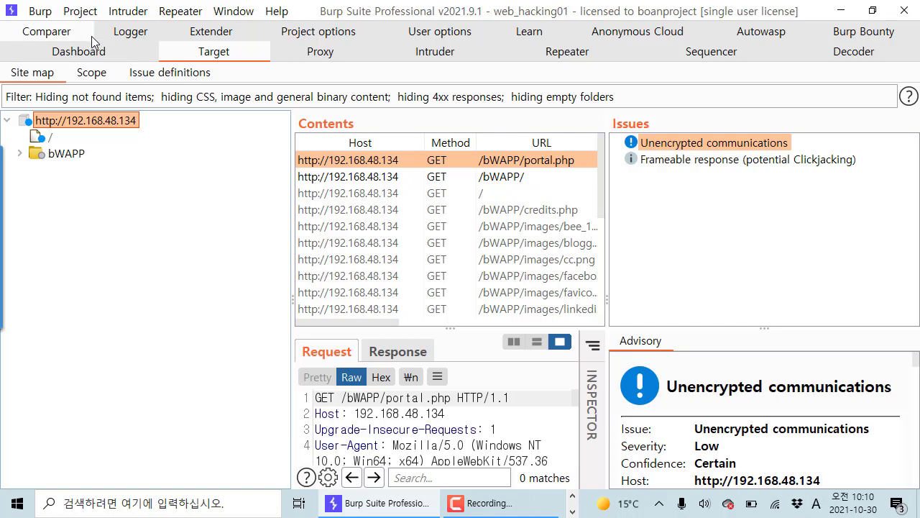
{"action": "left_click", "coordinate": [80, 10]}
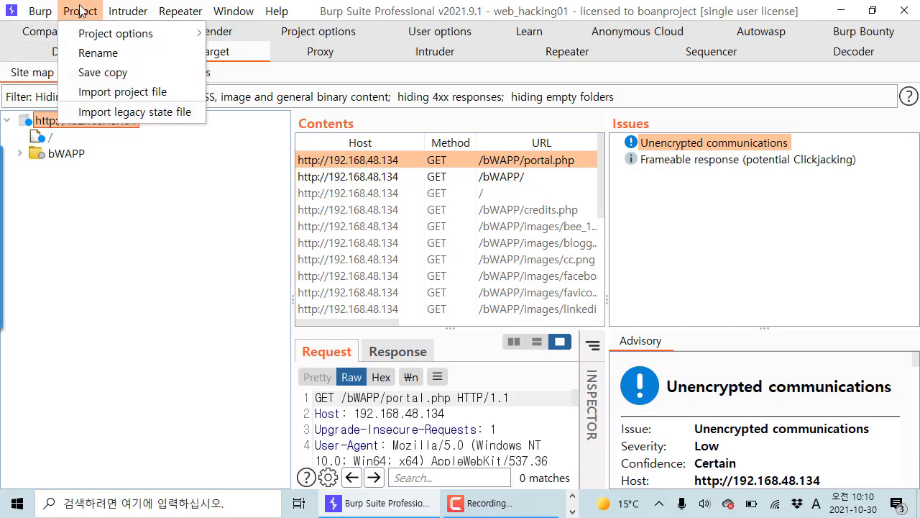
{"action": "mouse_move", "coordinate": [104, 34]}
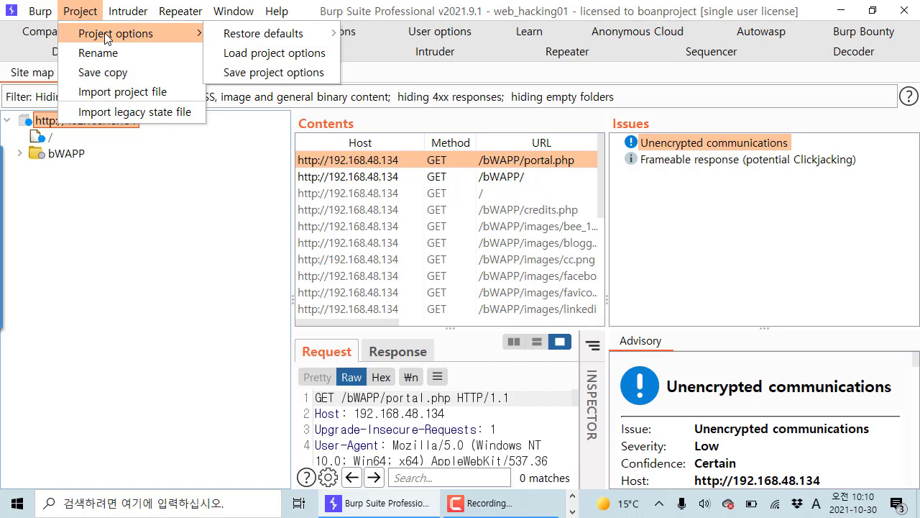
{"action": "mouse_move", "coordinate": [274, 35]}
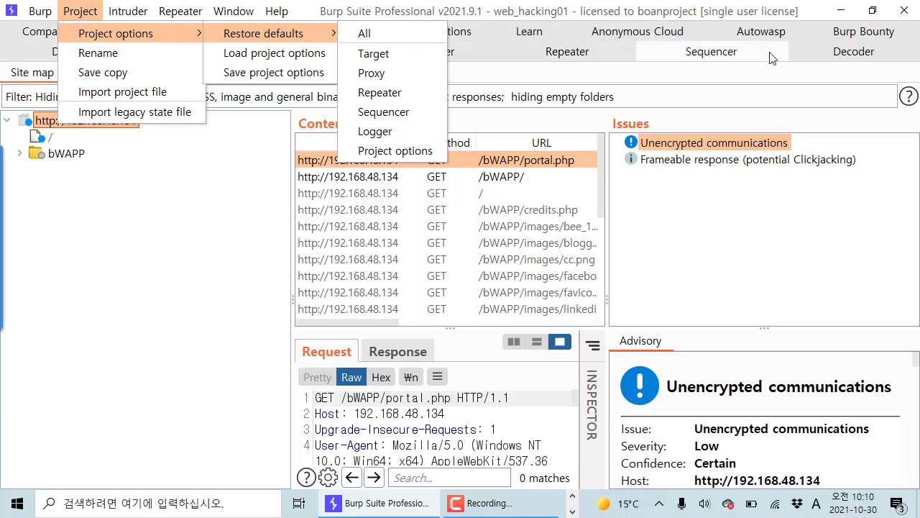
{"action": "key", "text": "Escape"}
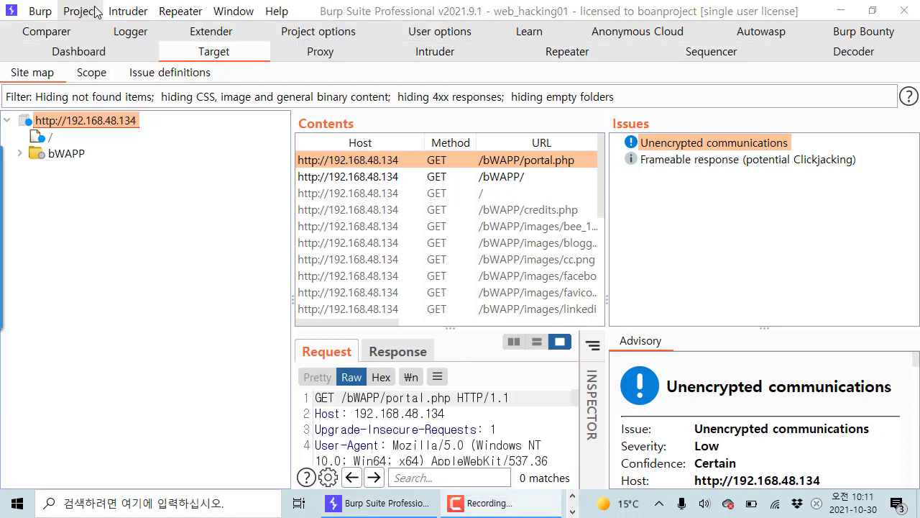
Step: Start saving the project options and choose the existing options.json on the desktop as the target file
{"action": "left_click", "coordinate": [98, 11]}
{"action": "mouse_move", "coordinate": [150, 40]}
{"action": "mouse_move", "coordinate": [220, 40]}
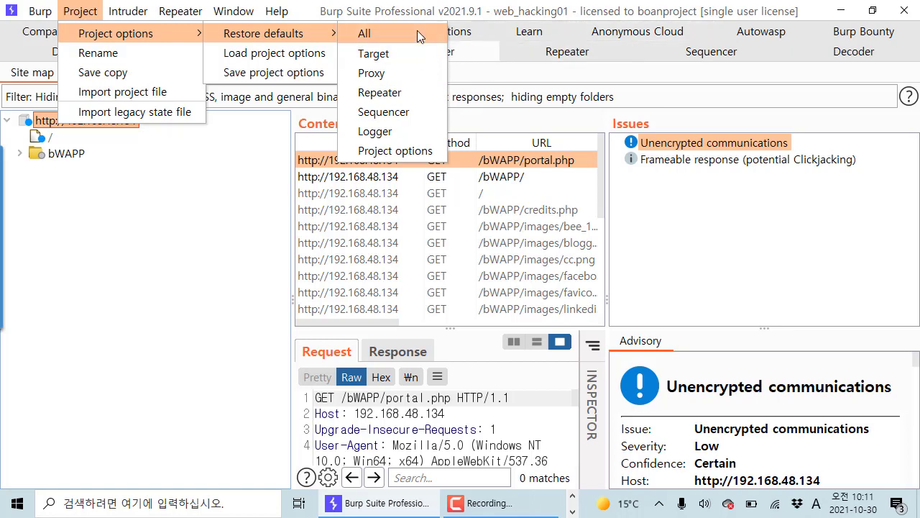
{"action": "left_click", "coordinate": [295, 73]}
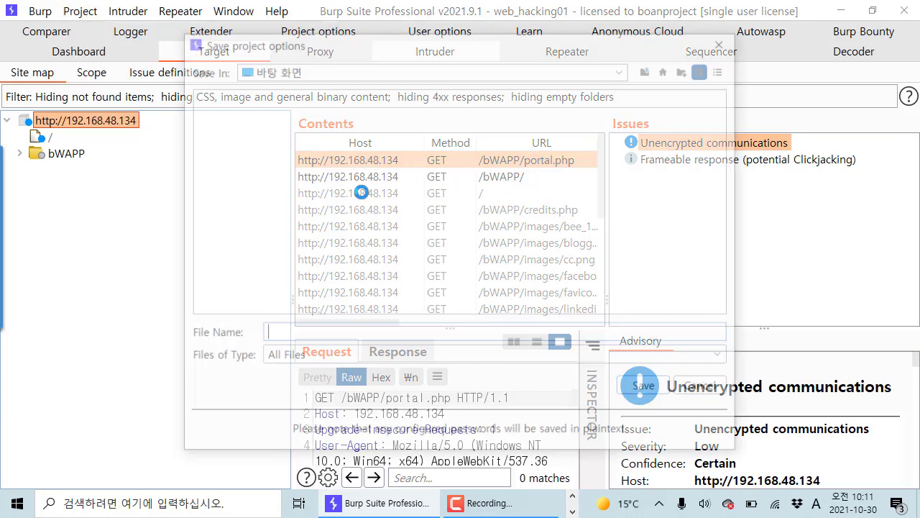
{"action": "left_click_drag", "start_coordinate": [362, 43], "coordinate": [249, 87]}
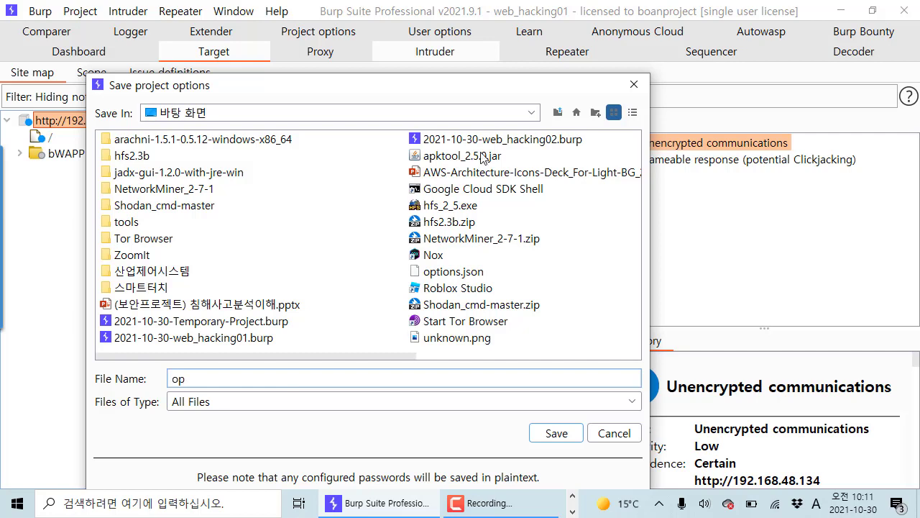
{"action": "left_click", "coordinate": [239, 325]}
{"action": "left_click", "coordinate": [251, 343]}
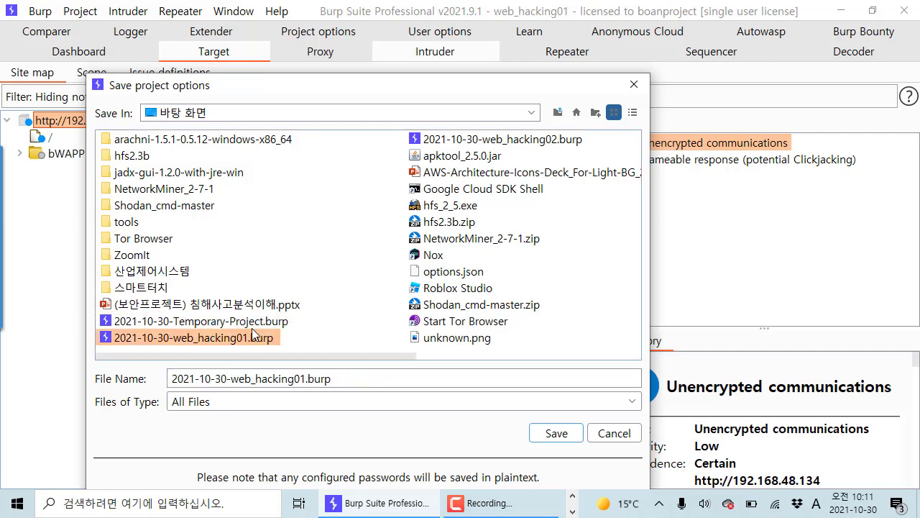
{"action": "key", "text": "Up"}
{"action": "left_click", "coordinate": [437, 274]}
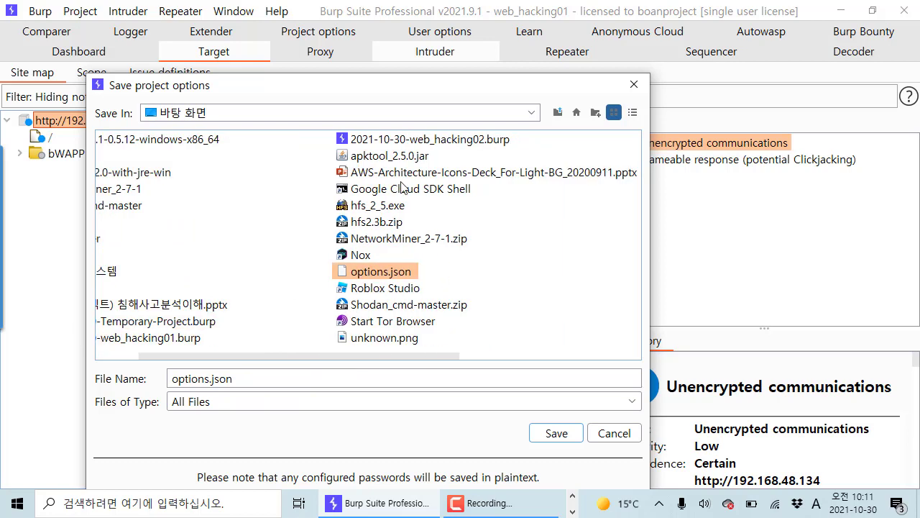
Step: Replace the file name with "options" and cancel saving the project options
{"action": "left_click_drag", "start_coordinate": [372, 374], "coordinate": [176, 370]}
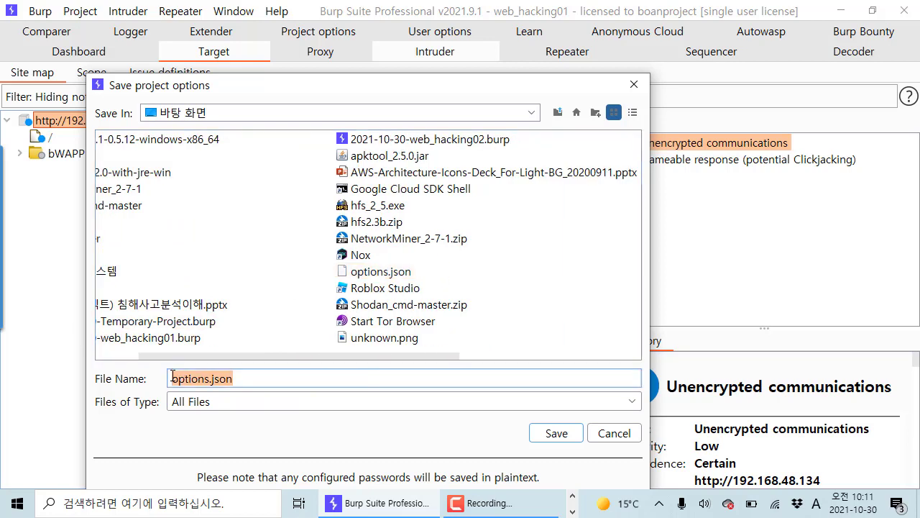
{"action": "type", "text": "ㅐ"}
{"action": "key", "text": "BackSpace"}
{"action": "type", "text": "options"}
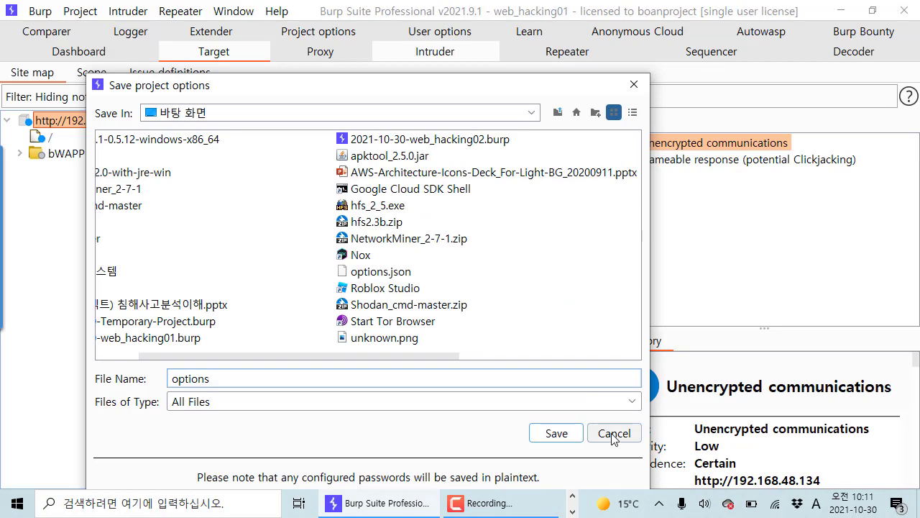
{"action": "left_click", "coordinate": [613, 432]}
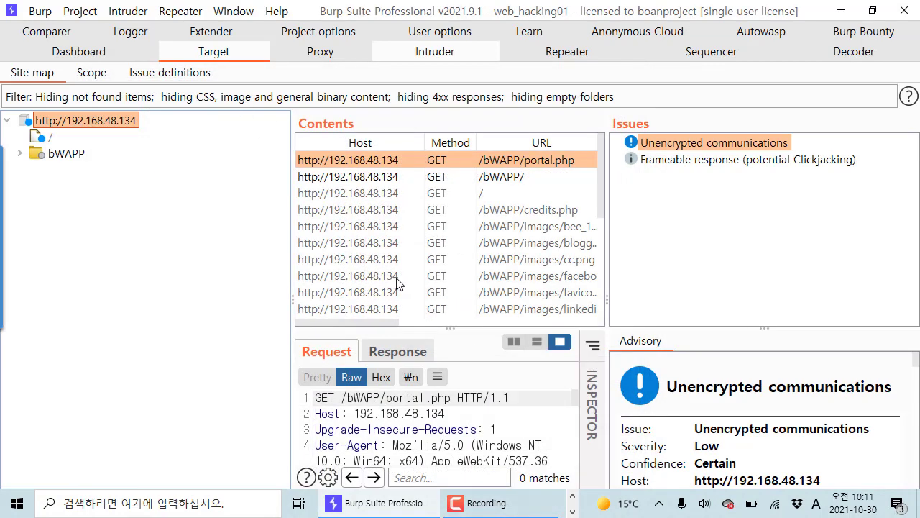
Step: Switch to Notepad++ and look through the exported options.json, from the sequencer and repeater sections back to the logger capture filter
{"action": "left_click", "coordinate": [572, 512]}
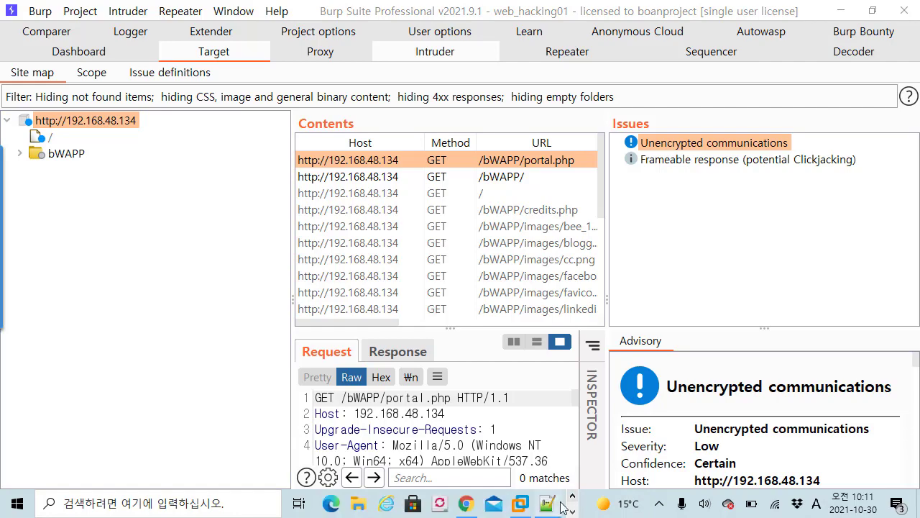
{"action": "left_click", "coordinate": [547, 504]}
{"action": "left_click", "coordinate": [346, 257]}
{"action": "scroll", "coordinate": [406, 250], "scroll_direction": "up", "scroll_amount": 8}
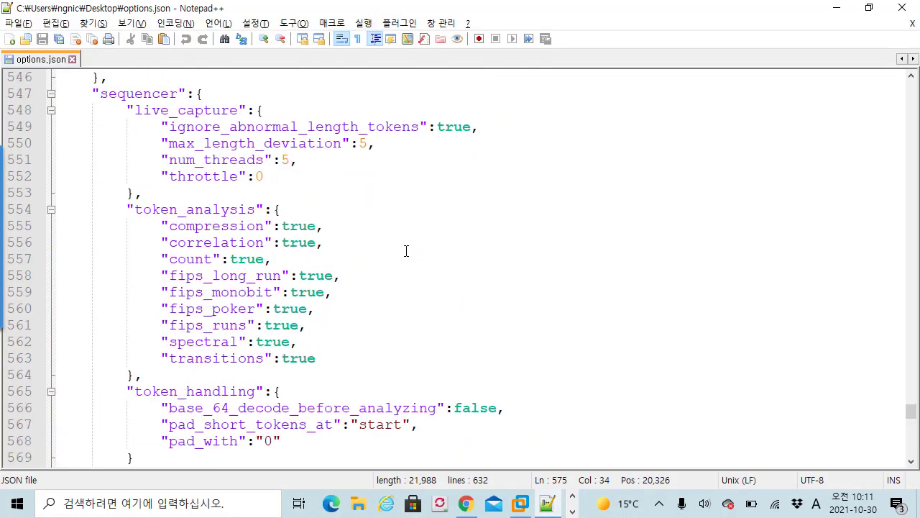
{"action": "scroll", "coordinate": [406, 250], "scroll_direction": "up", "scroll_amount": 4}
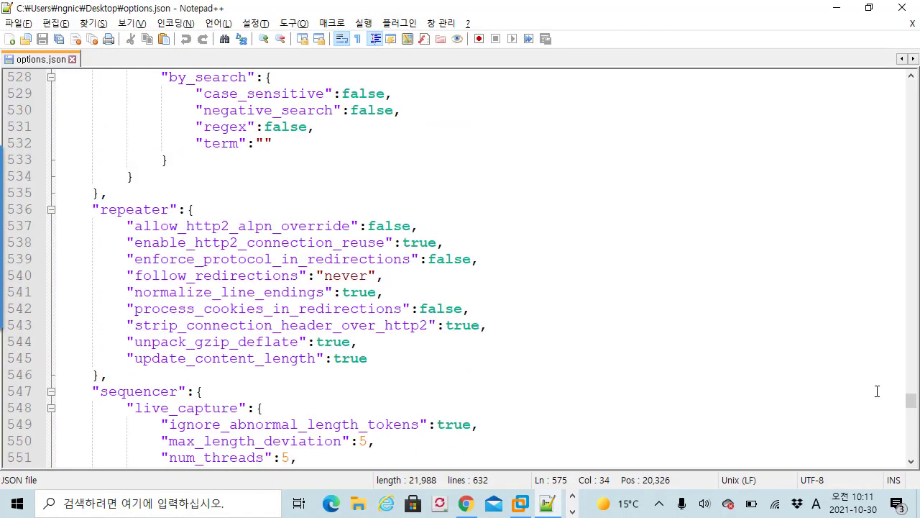
{"action": "left_click_drag", "start_coordinate": [910, 400], "coordinate": [888, 70]}
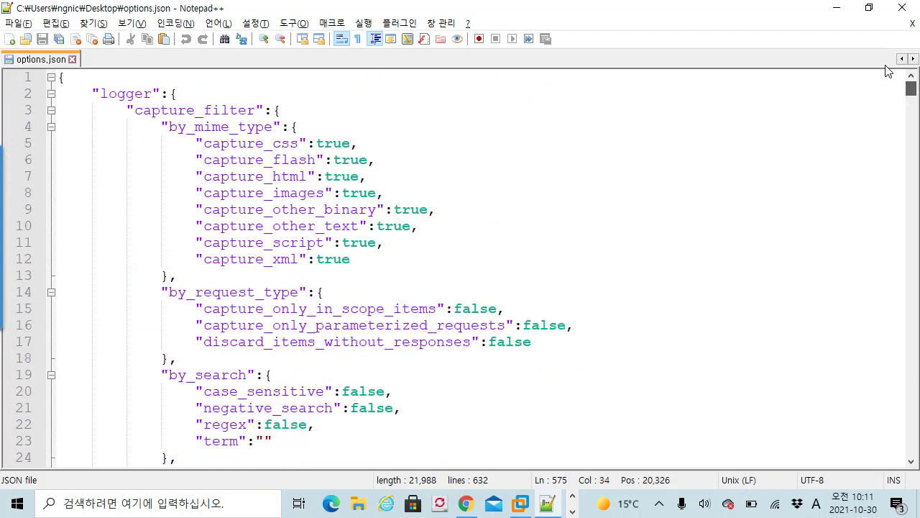
{"action": "left_click", "coordinate": [374, 259]}
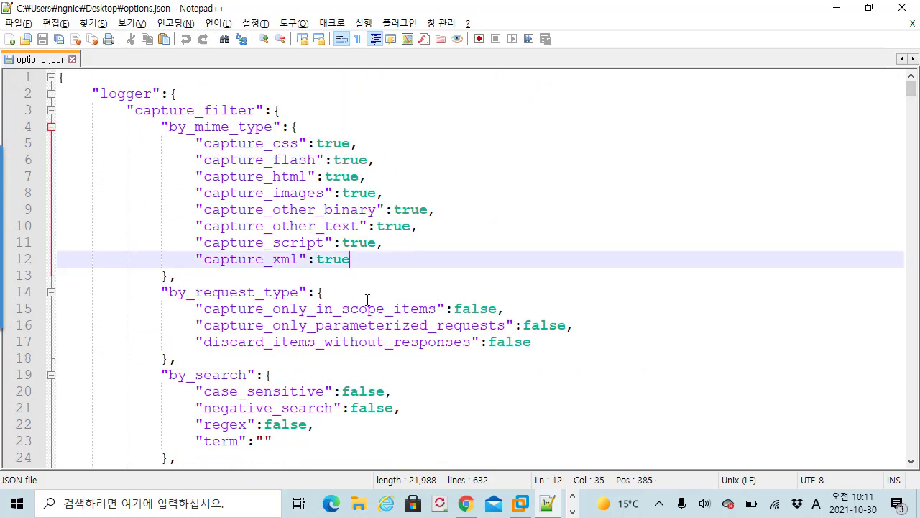
Step: Switch back to Burp Suite and view the display settings in the user options
{"action": "left_click", "coordinate": [572, 511]}
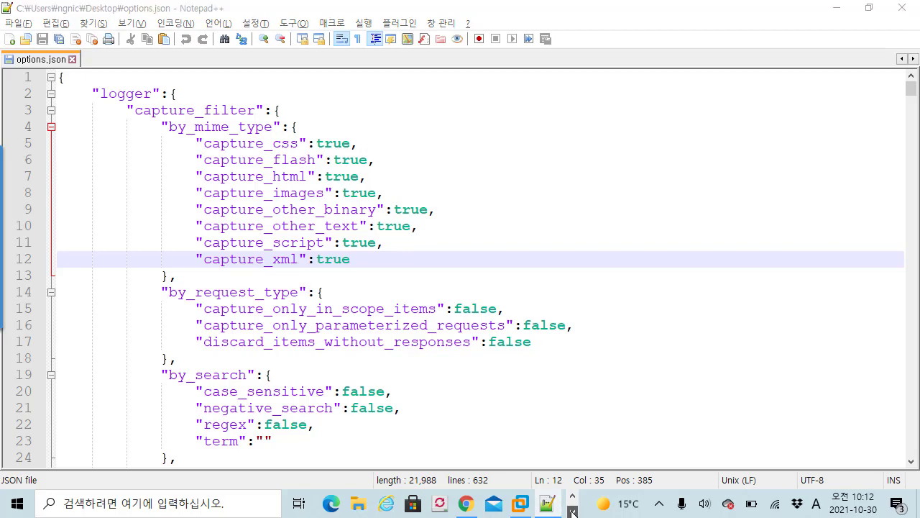
{"action": "left_click", "coordinate": [407, 501]}
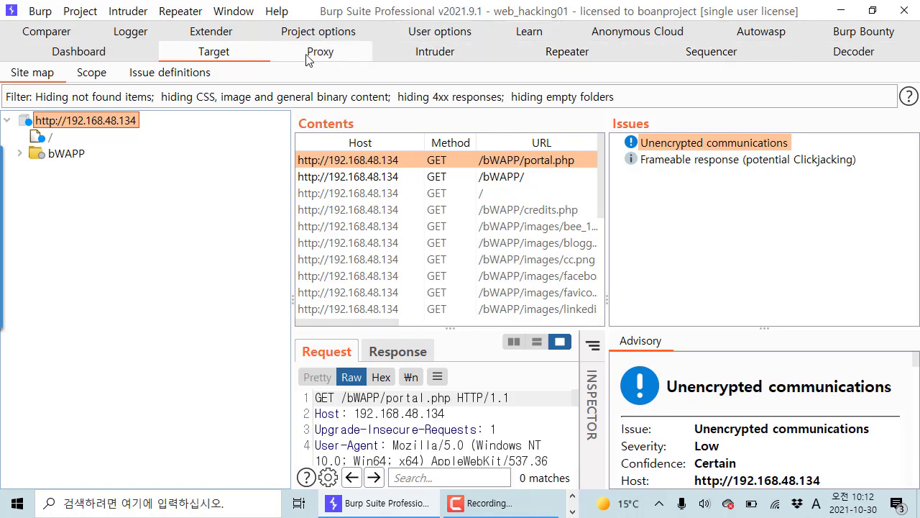
{"action": "left_click", "coordinate": [439, 31]}
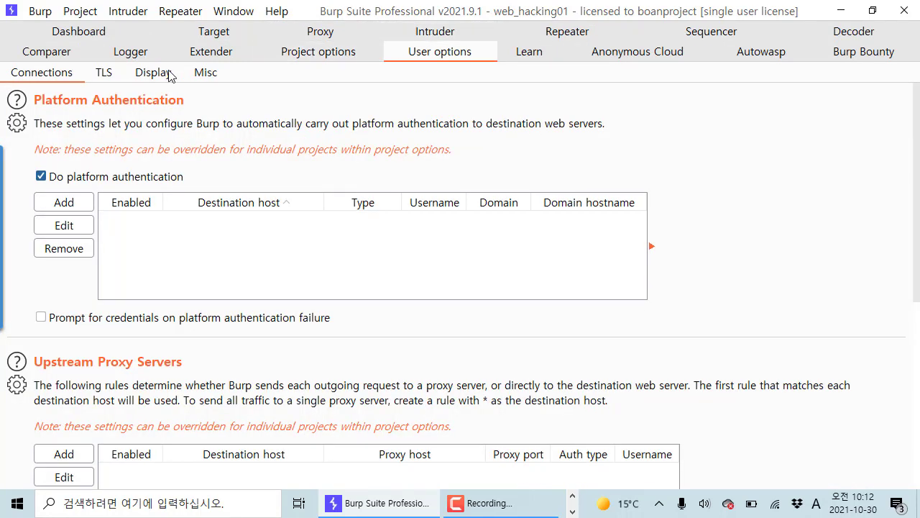
{"action": "left_click", "coordinate": [156, 75]}
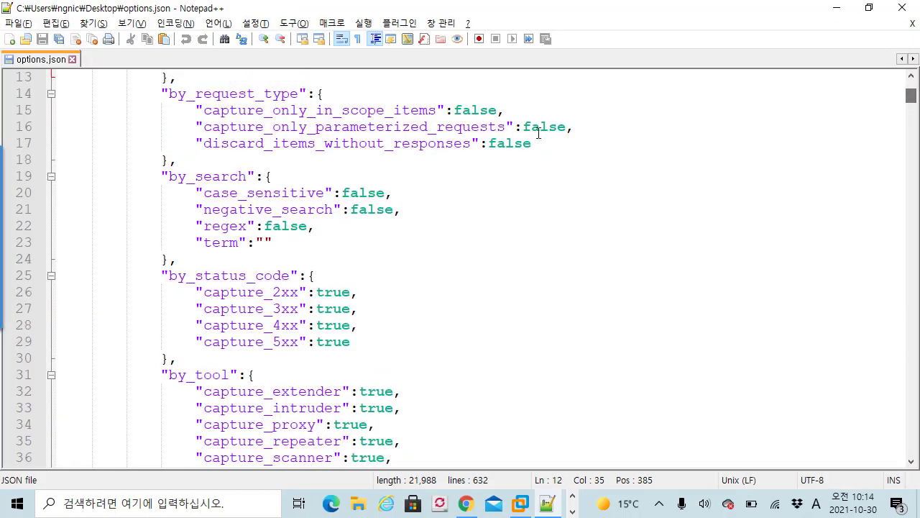
Step: Examine the request-type capture filter and the file-extension display filter of options.json in Notepad++
{"action": "left_click", "coordinate": [538, 130]}
{"action": "left_click", "coordinate": [445, 112]}
{"action": "left_click_drag", "start_coordinate": [911, 102], "coordinate": [915, 133]}
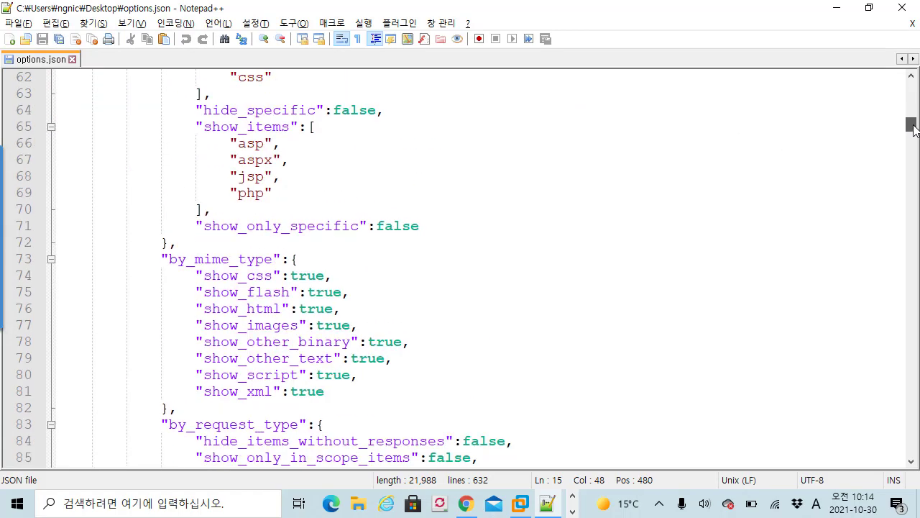
{"action": "left_click", "coordinate": [414, 144]}
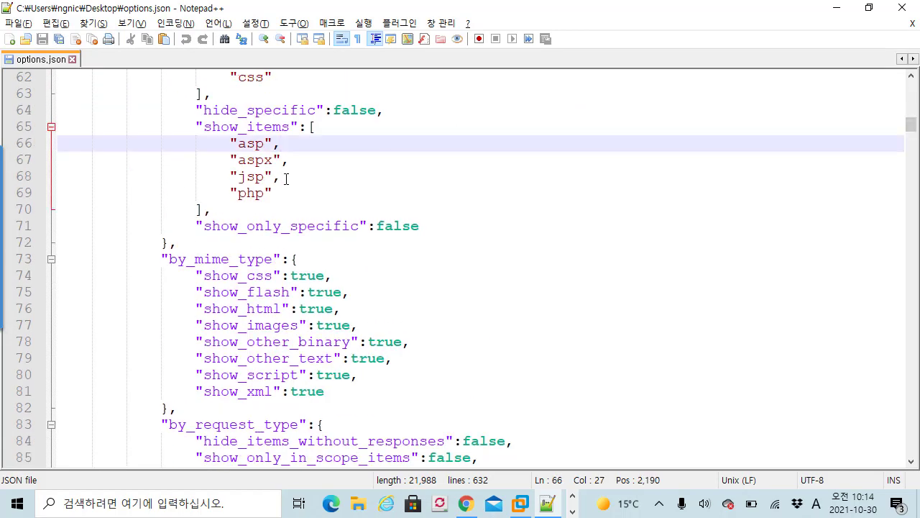
{"action": "scroll", "coordinate": [261, 209], "scroll_direction": "up", "scroll_amount": 1}
{"action": "left_click", "coordinate": [251, 242]}
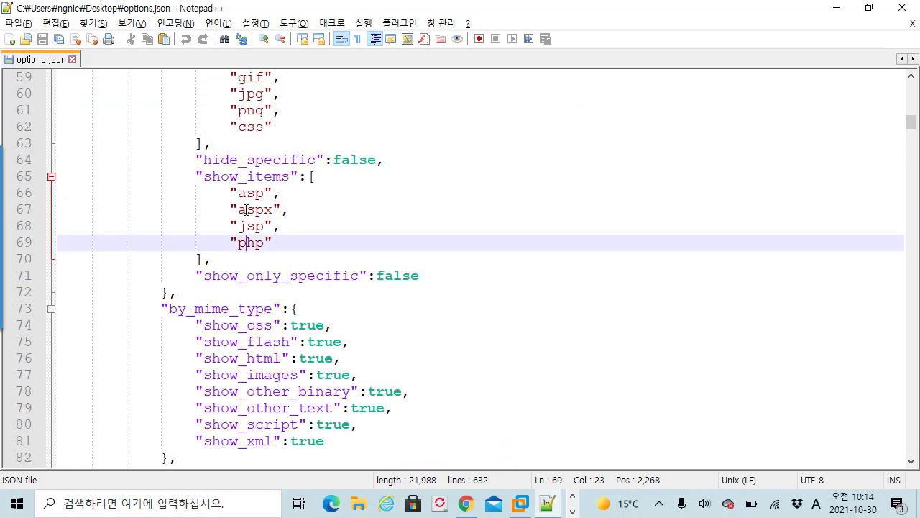
{"action": "scroll", "coordinate": [245, 210], "scroll_direction": "up", "scroll_amount": 3}
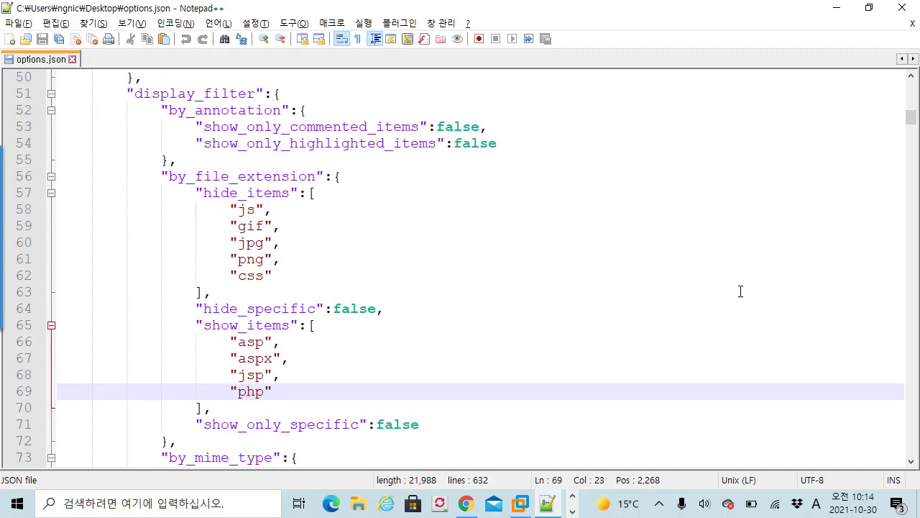
Step: Return to Burp Suite, open the file chooser for loading project options, and close it without loading a file
{"action": "left_click", "coordinate": [576, 498]}
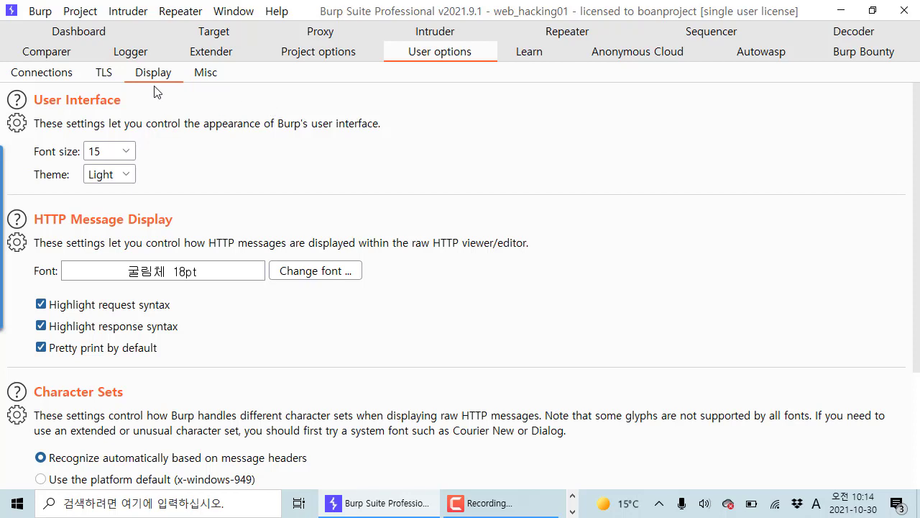
{"action": "left_click", "coordinate": [98, 18]}
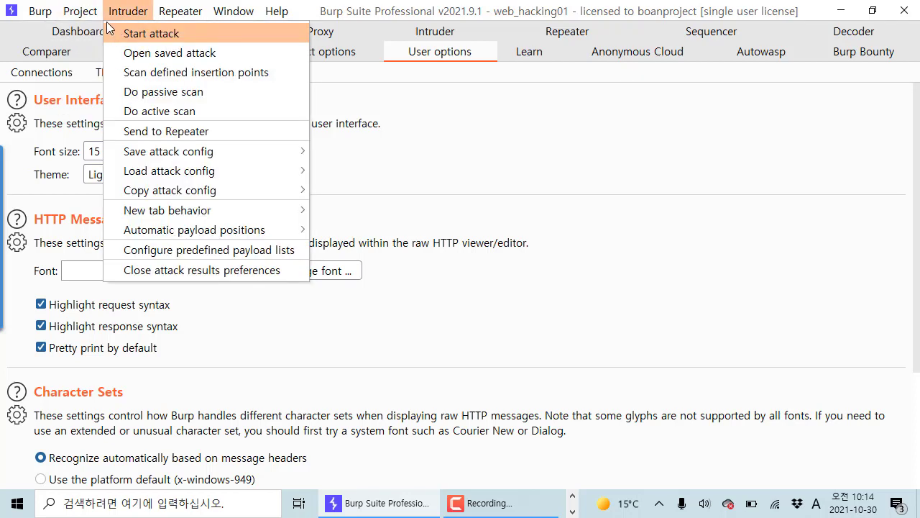
{"action": "mouse_move", "coordinate": [85, 34]}
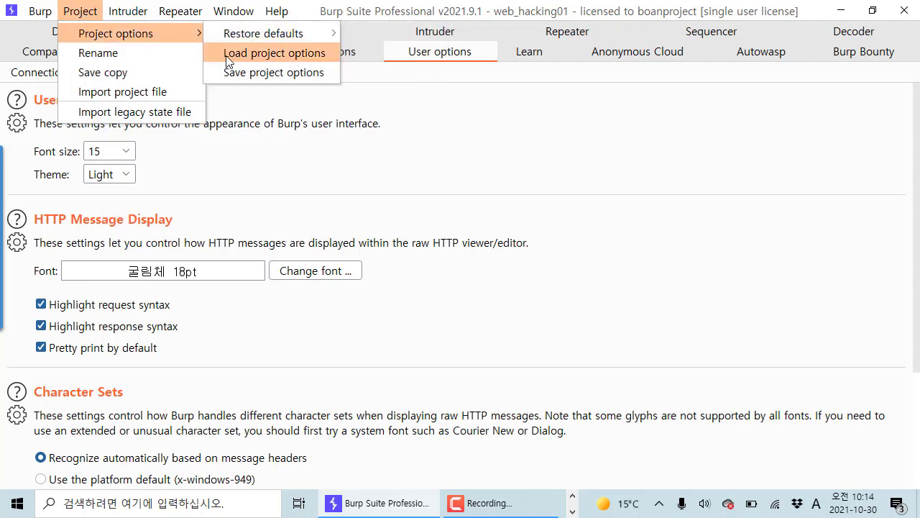
{"action": "left_click", "coordinate": [295, 58]}
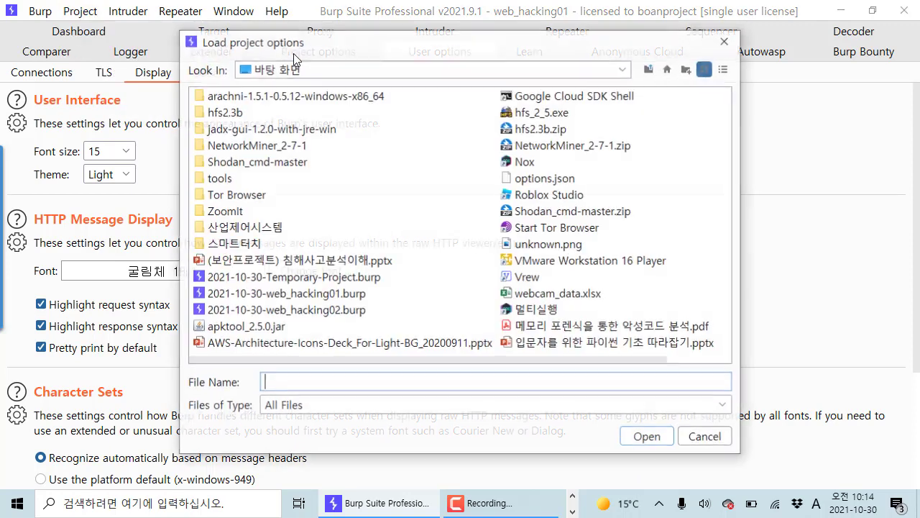
{"action": "left_click", "coordinate": [725, 41]}
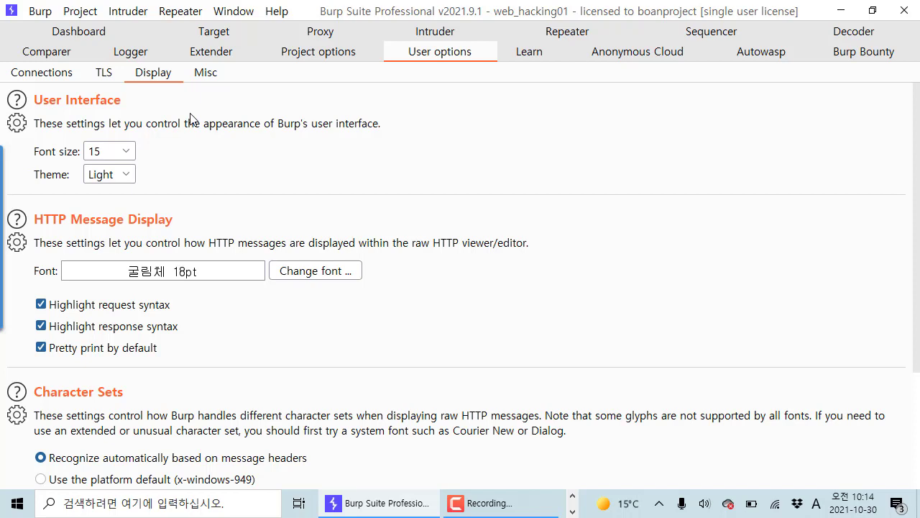
Step: Rename the project to web_hacking01_rename
{"action": "left_click", "coordinate": [111, 17]}
{"action": "mouse_move", "coordinate": [93, 18]}
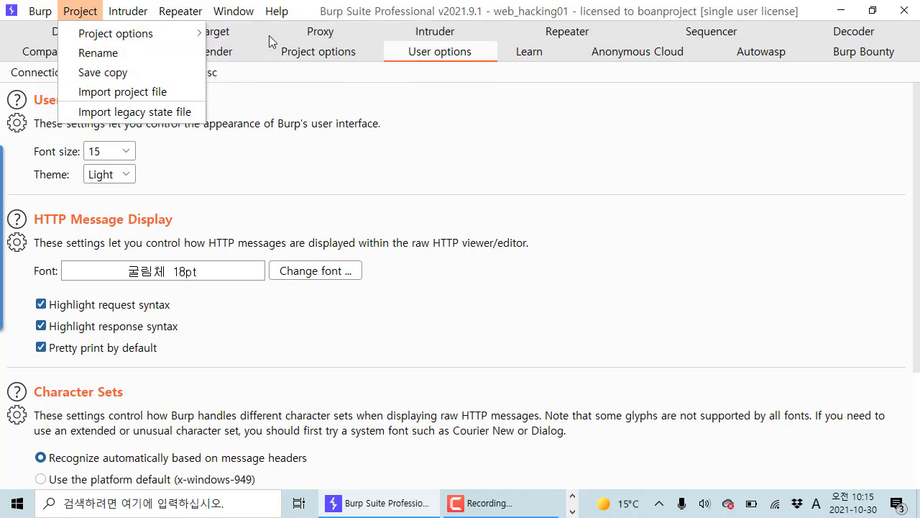
{"action": "mouse_move", "coordinate": [175, 33]}
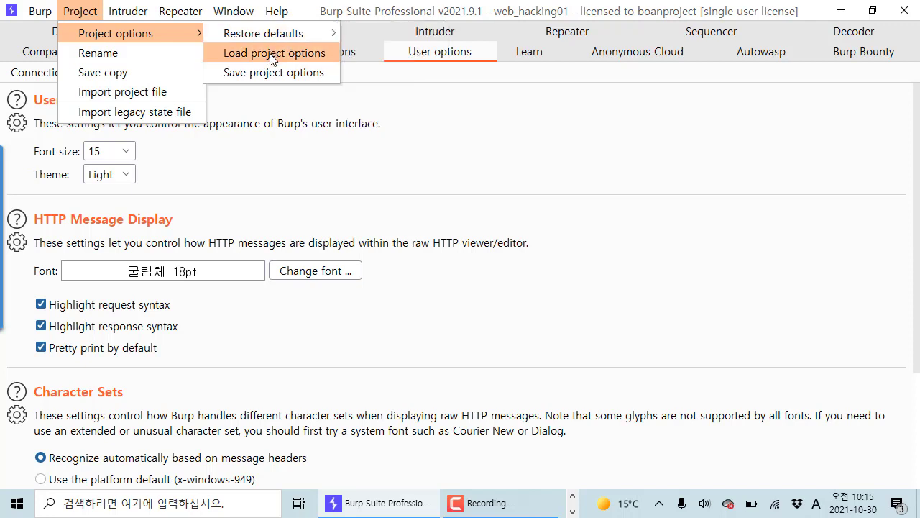
{"action": "left_click", "coordinate": [150, 64]}
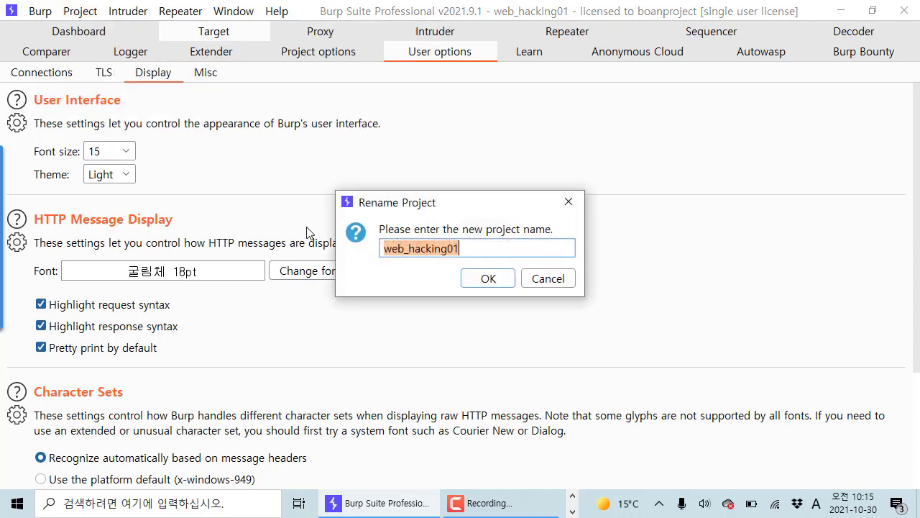
{"action": "left_click", "coordinate": [482, 250]}
{"action": "left_click_drag", "start_coordinate": [502, 251], "coordinate": [346, 252]}
{"action": "left_click", "coordinate": [493, 255]}
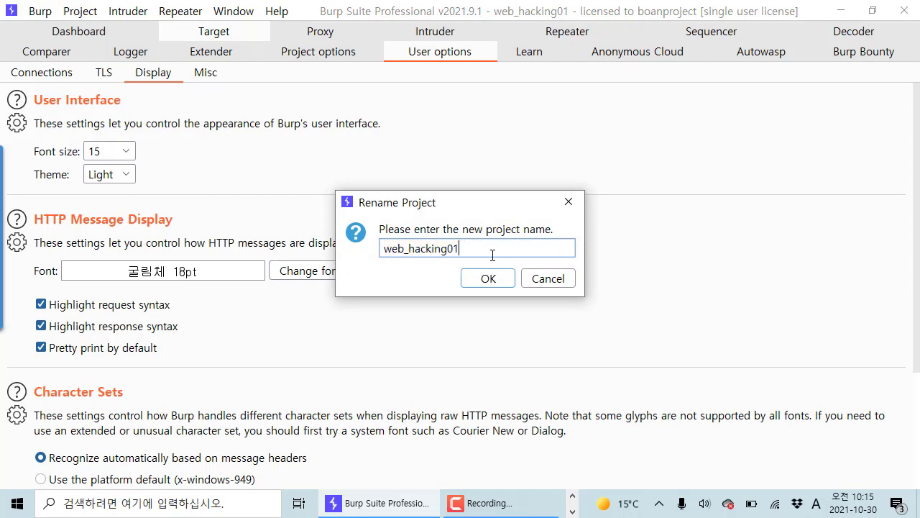
{"action": "type", "text": "_rebur"}
{"action": "key", "text": "BackSpace"}
{"action": "key", "text": "BackSpace"}
{"action": "key", "text": "BackSpace"}
{"action": "type", "text": "name"}
{"action": "key", "text": "Return"}
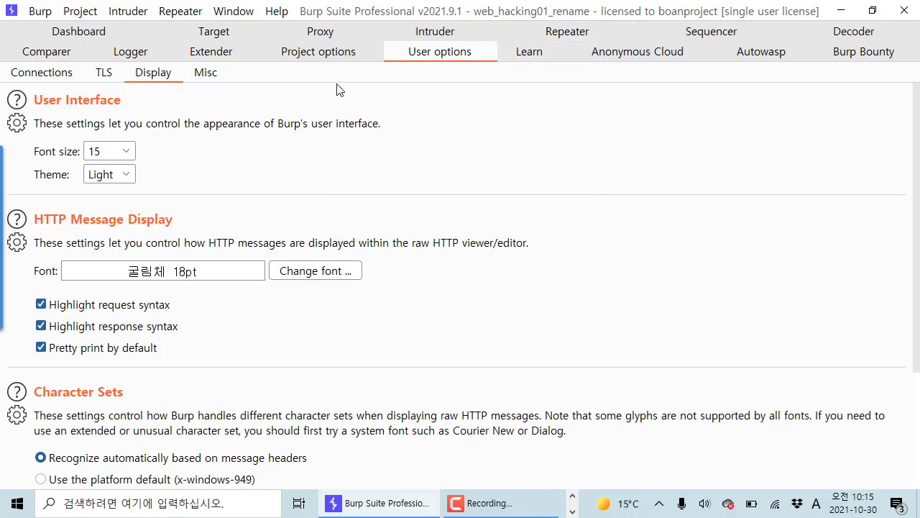
Step: Start saving a copy of the project with Target, Proxy, Dashboard and Repeater data, naming the new project web_hacking01_new
{"action": "left_click", "coordinate": [81, 11]}
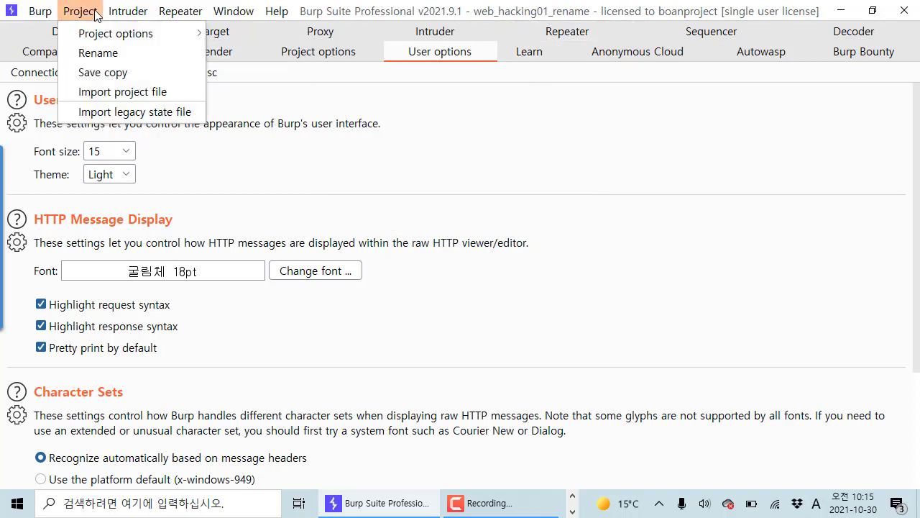
{"action": "left_click", "coordinate": [135, 71]}
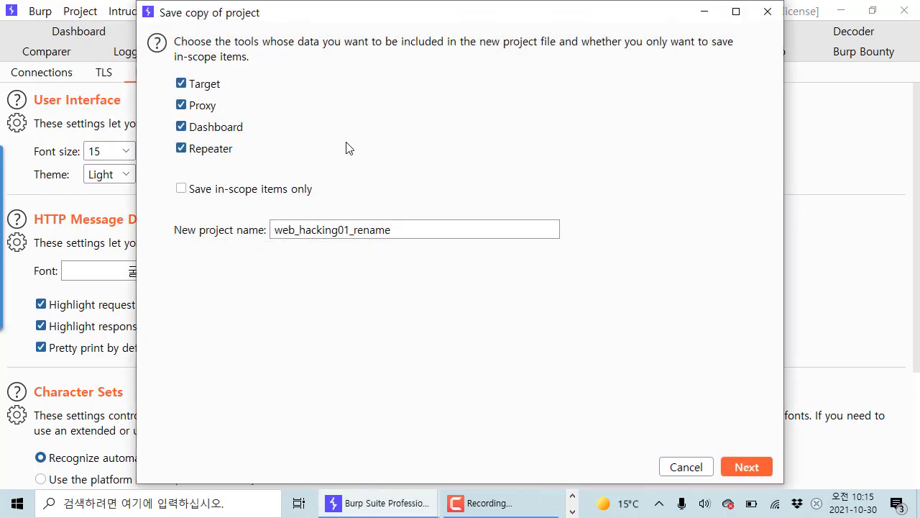
{"action": "left_click_drag", "start_coordinate": [343, 23], "coordinate": [366, 34]}
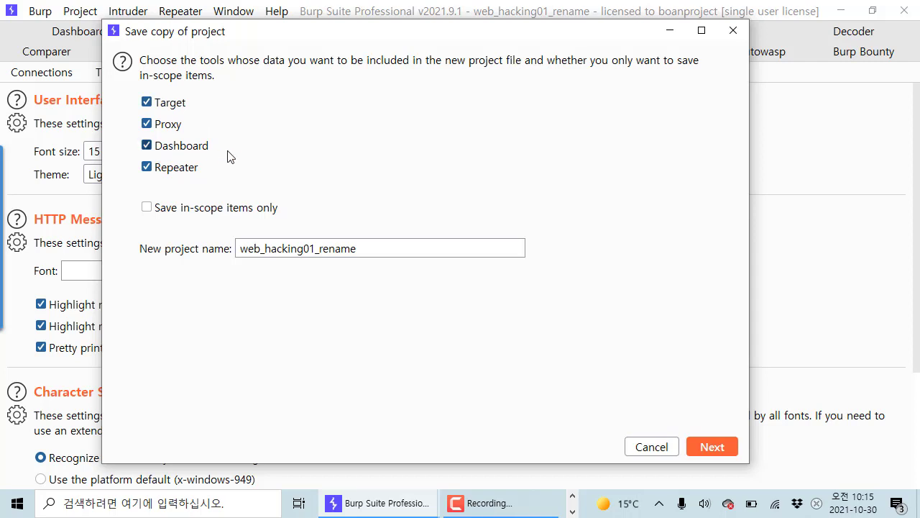
{"action": "left_click_drag", "start_coordinate": [271, 36], "coordinate": [296, 34]}
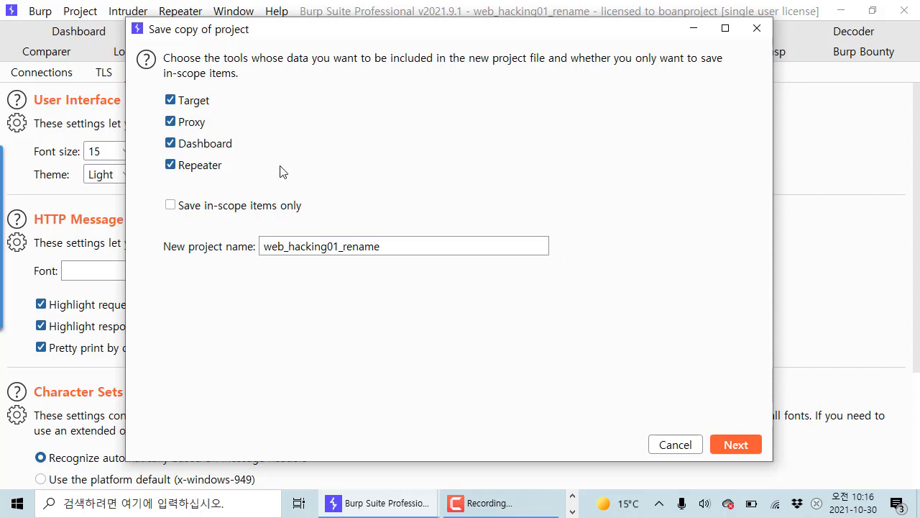
{"action": "left_click_drag", "start_coordinate": [345, 248], "coordinate": [417, 248]}
{"action": "left_click", "coordinate": [417, 247]}
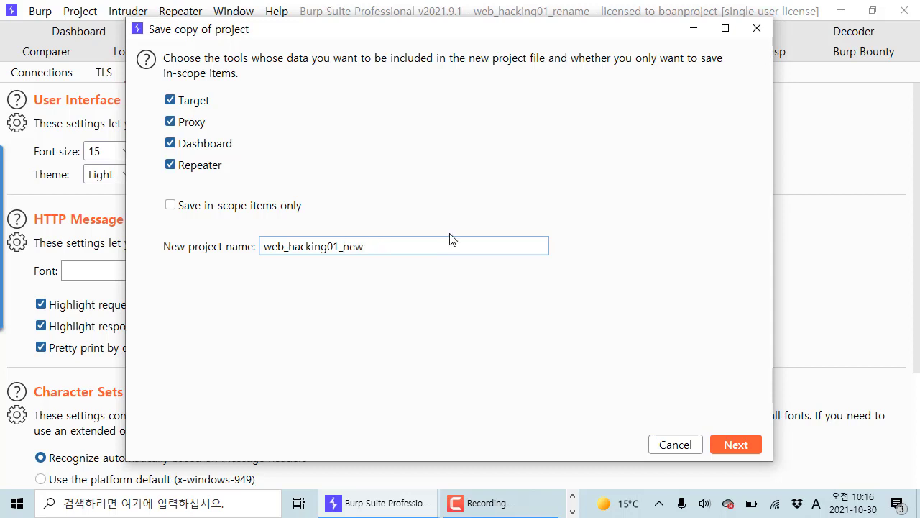
{"action": "left_click_drag", "start_coordinate": [533, 29], "coordinate": [553, 65]}
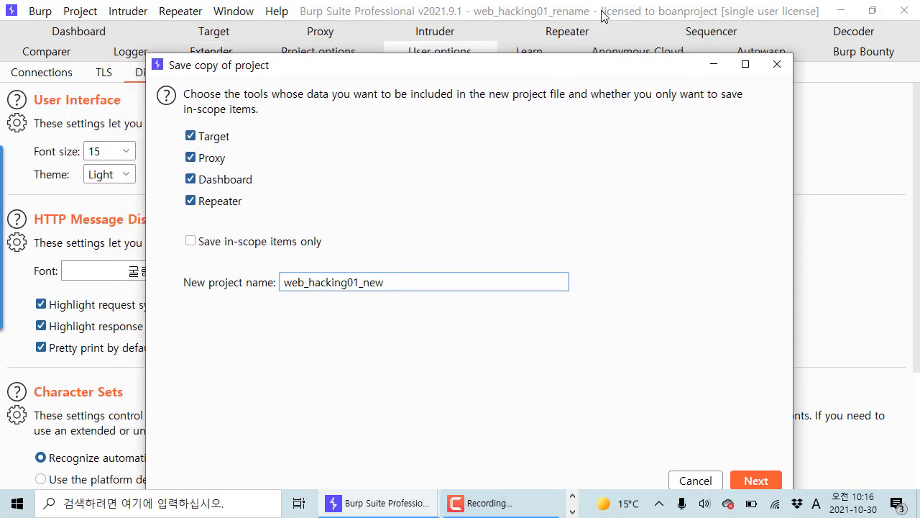
{"action": "left_click_drag", "start_coordinate": [578, 75], "coordinate": [561, 33]}
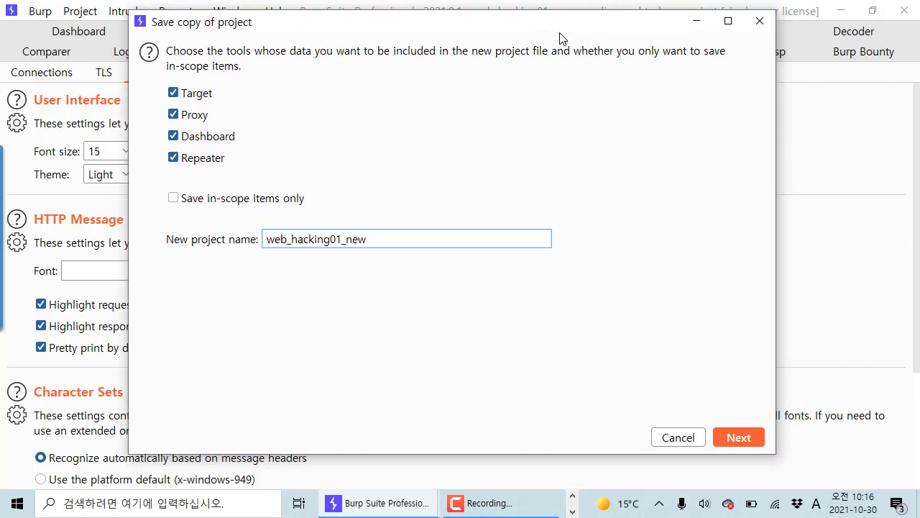
Step: Include the Burp Collaborator identifier, save the copy to the desktop as 2021-10-30-web_hacking01_new.burp, and close the wizard without exiting Burp
{"action": "left_click", "coordinate": [737, 438]}
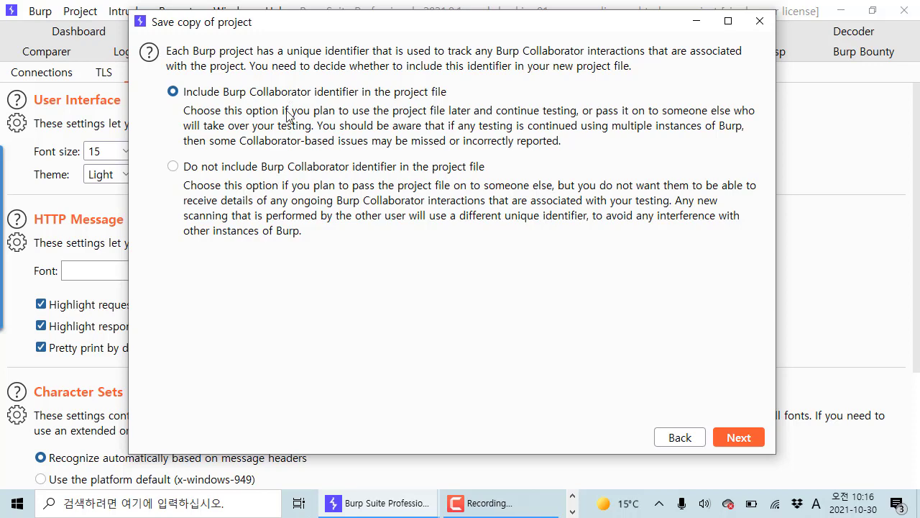
{"action": "left_click", "coordinate": [735, 437]}
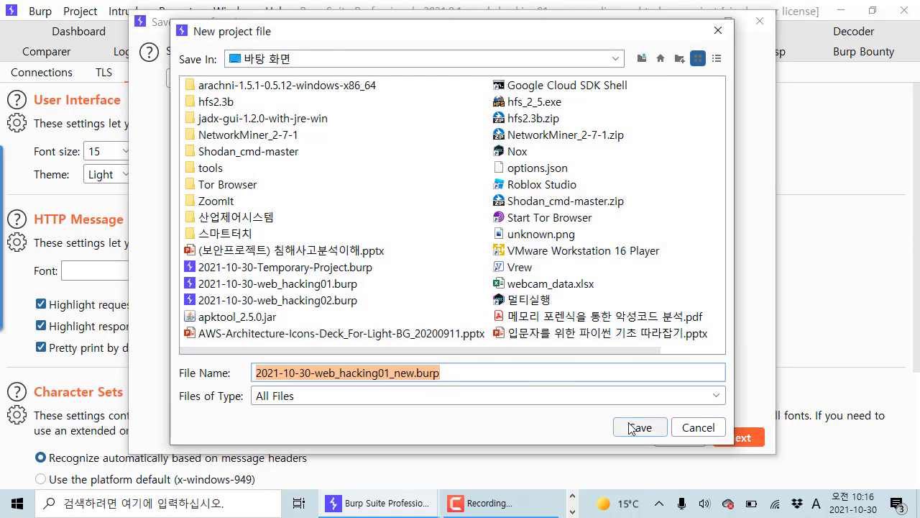
{"action": "left_click", "coordinate": [630, 427]}
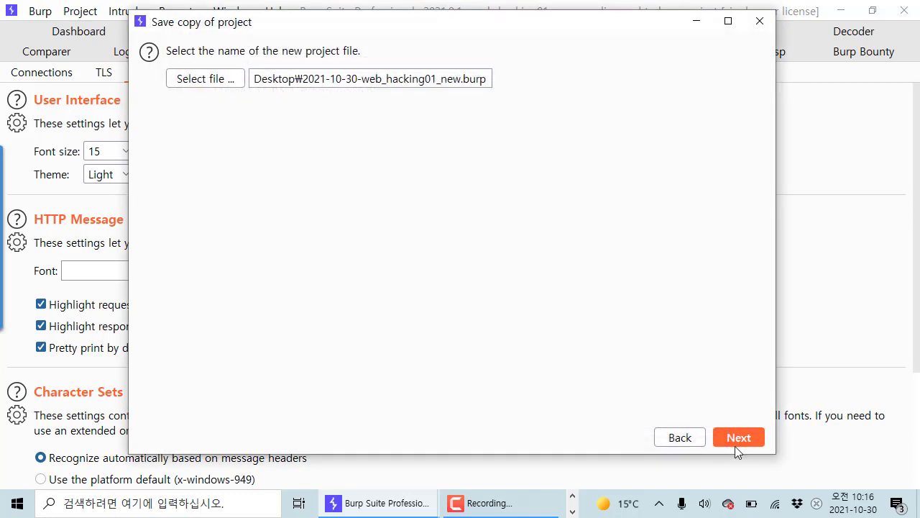
{"action": "left_click", "coordinate": [738, 442]}
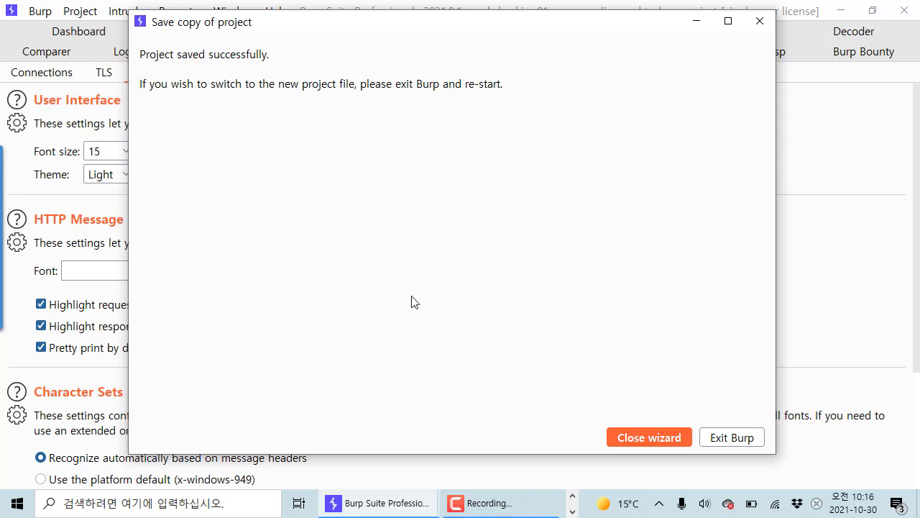
{"action": "left_click", "coordinate": [666, 440]}
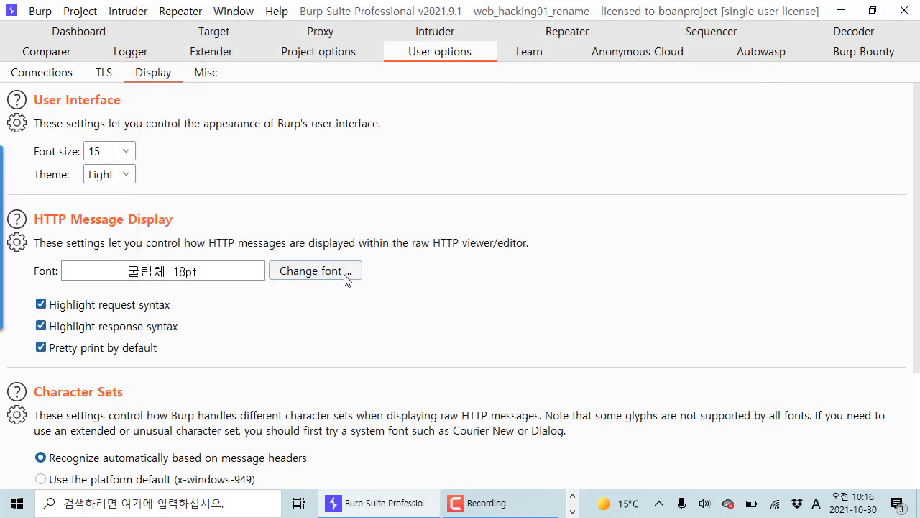
Step: Import the Target, Proxy and Scanner data from the project file 2021-10-30-web_hacking02.burp on the desktop
{"action": "left_click", "coordinate": [93, 16]}
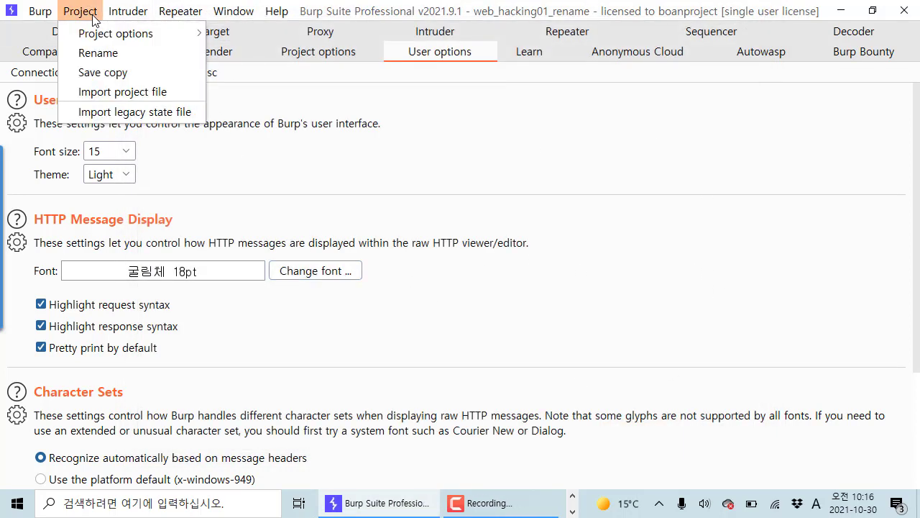
{"action": "left_click", "coordinate": [98, 92]}
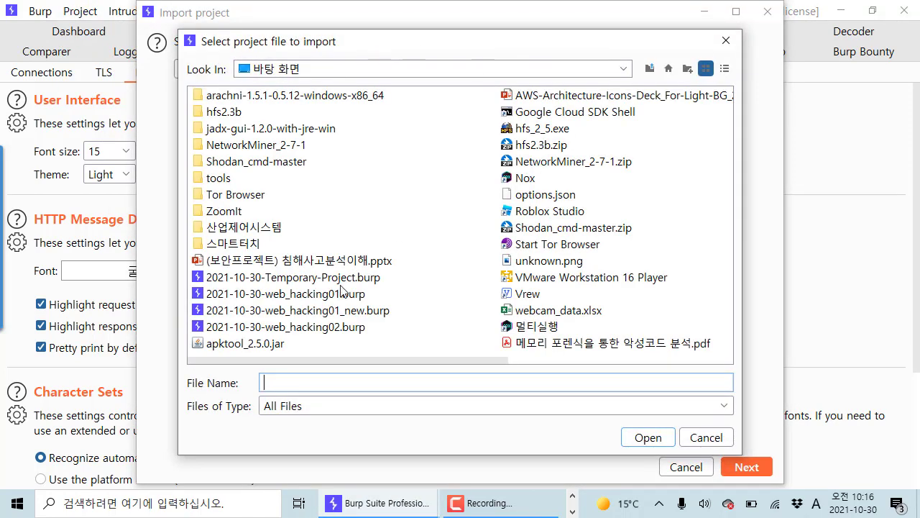
{"action": "double_click", "coordinate": [342, 328]}
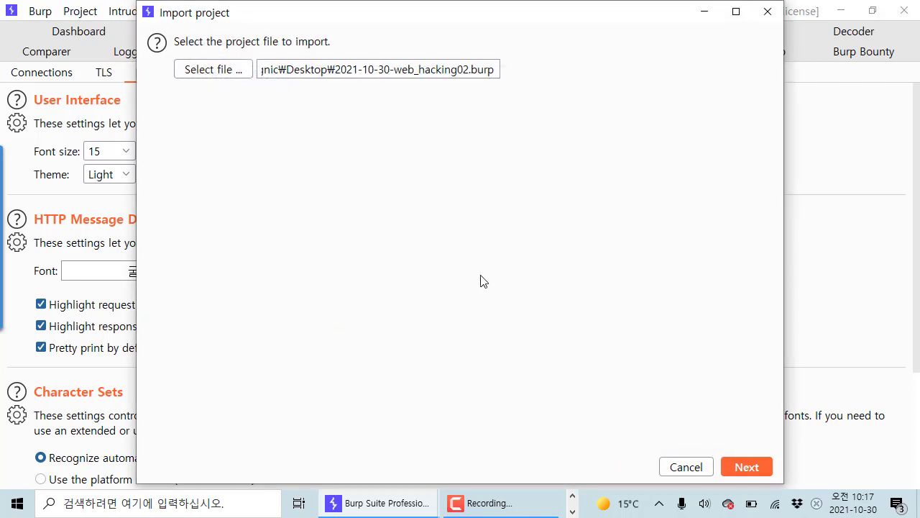
{"action": "left_click", "coordinate": [730, 467]}
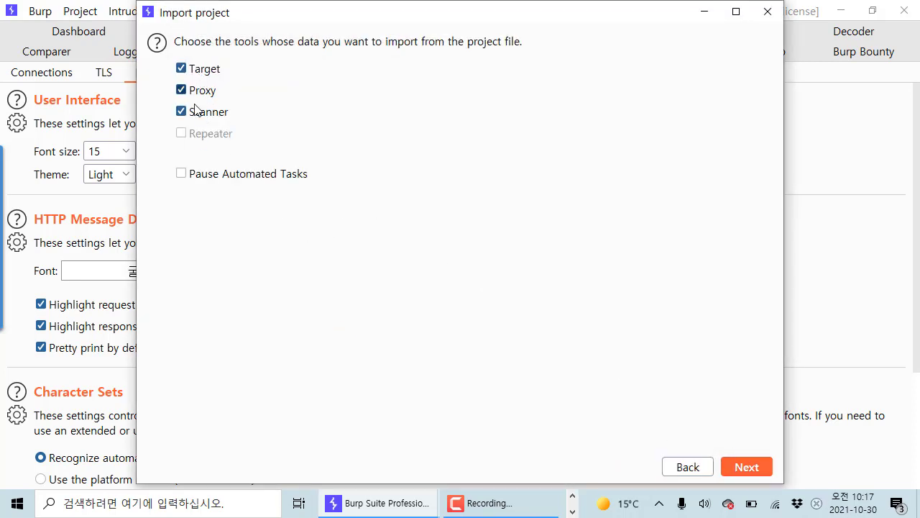
{"action": "left_click", "coordinate": [746, 465]}
{"action": "left_click", "coordinate": [752, 469]}
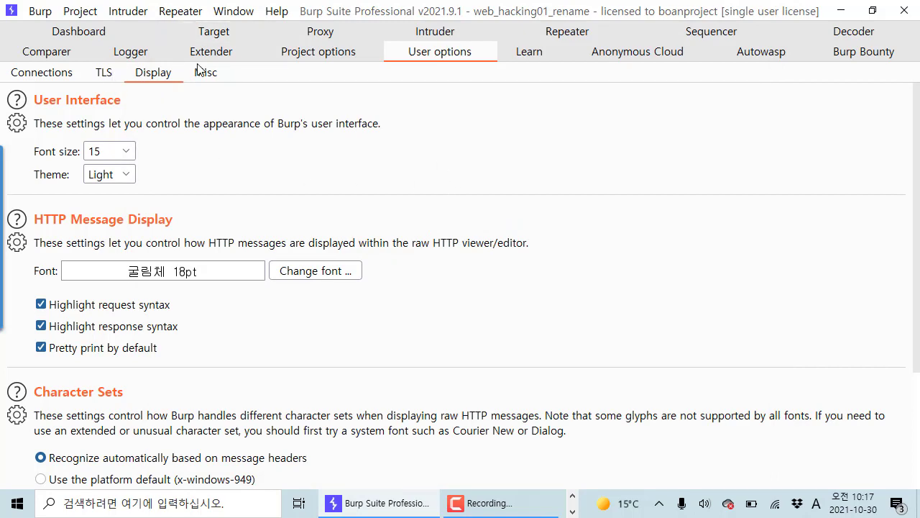
{"action": "left_click", "coordinate": [301, 40]}
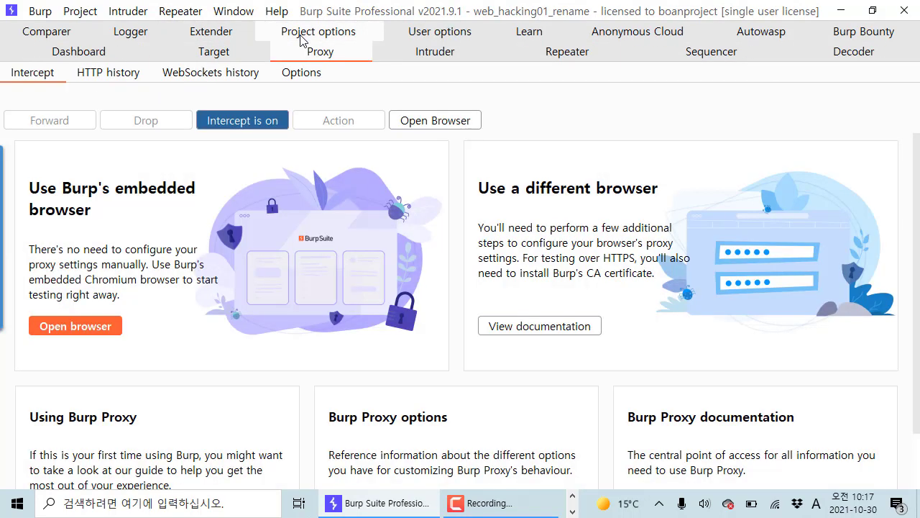
{"action": "left_click", "coordinate": [188, 56]}
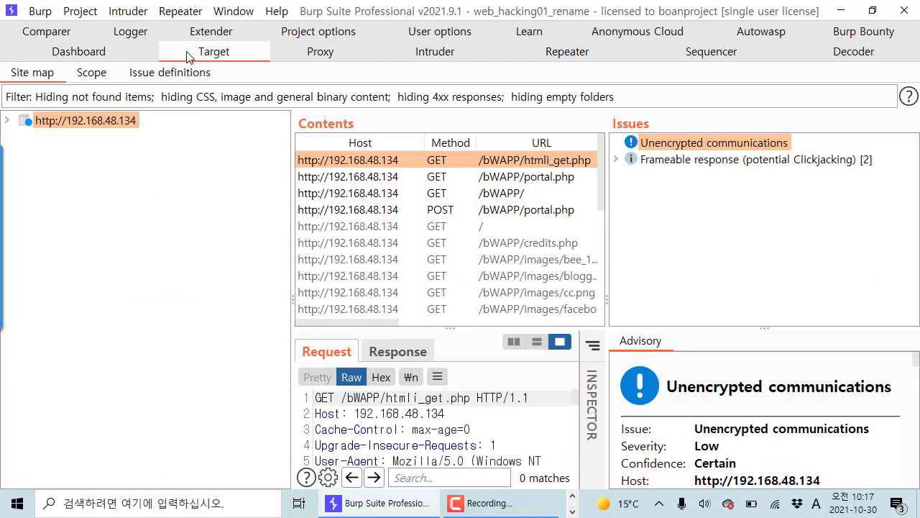
{"action": "left_click", "coordinate": [8, 120]}
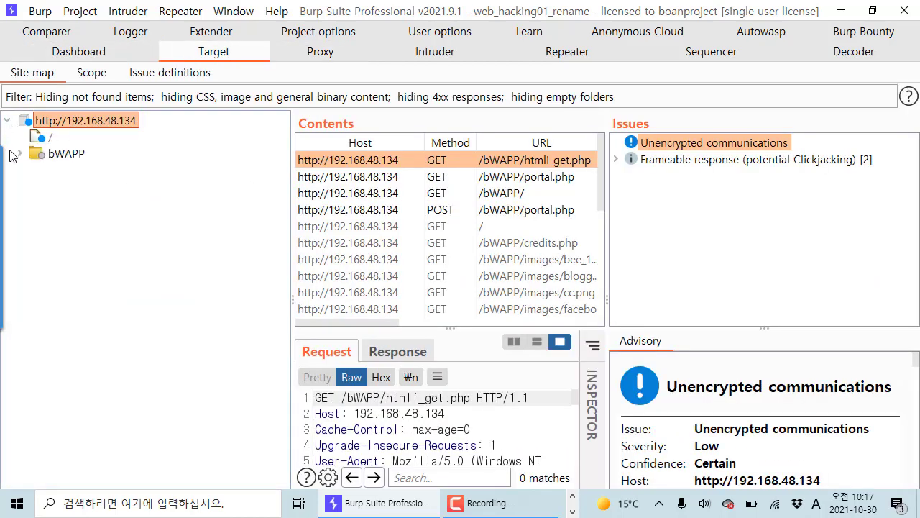
{"action": "left_click", "coordinate": [21, 154]}
{"action": "left_click", "coordinate": [21, 154]}
{"action": "left_click", "coordinate": [7, 120]}
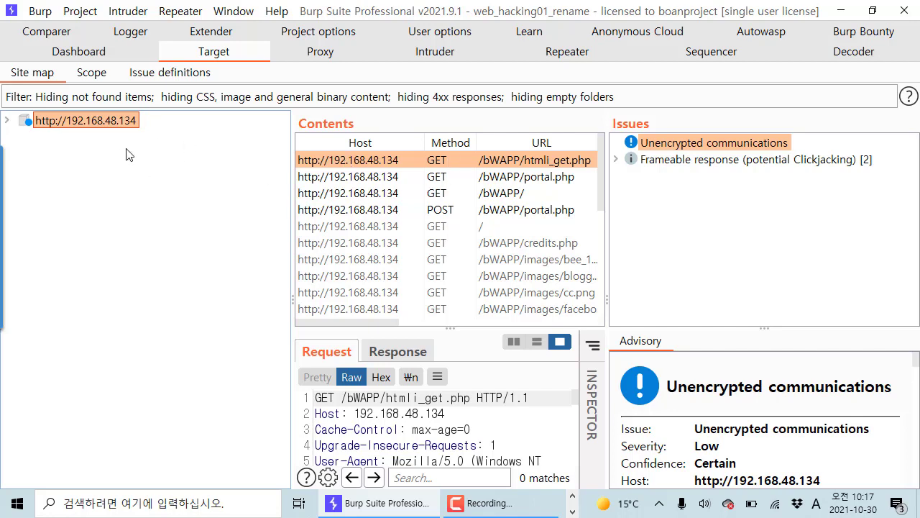
{"action": "left_click", "coordinate": [7, 121]}
{"action": "left_click", "coordinate": [21, 154]}
{"action": "left_click", "coordinate": [21, 154]}
{"action": "left_click", "coordinate": [7, 120]}
{"action": "left_click", "coordinate": [85, 12]}
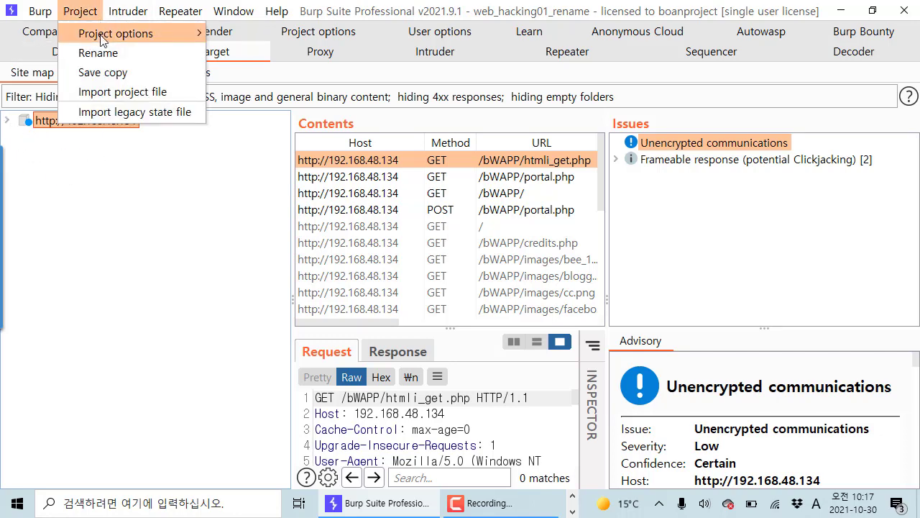
{"action": "left_click", "coordinate": [185, 277]}
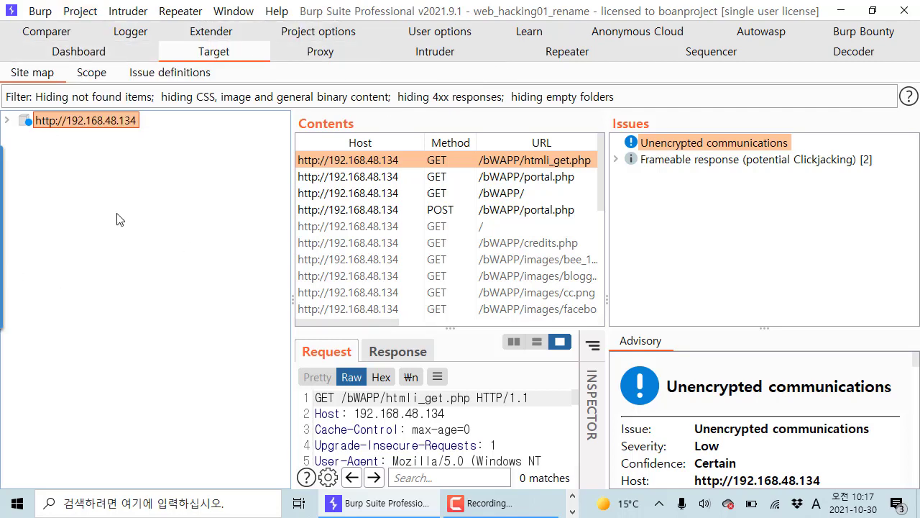